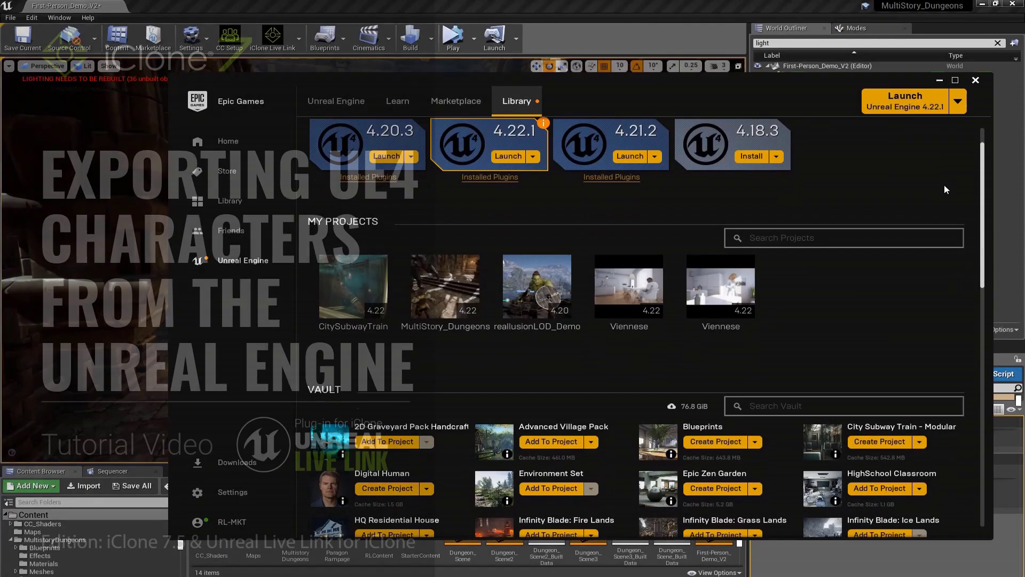
# Step: Launch Unreal Engine 4.22.3 from the Epic Games Launcher's version dropdown
pyautogui.scroll(-3, 943, 189)
pyautogui.scroll(-3, 941, 197)
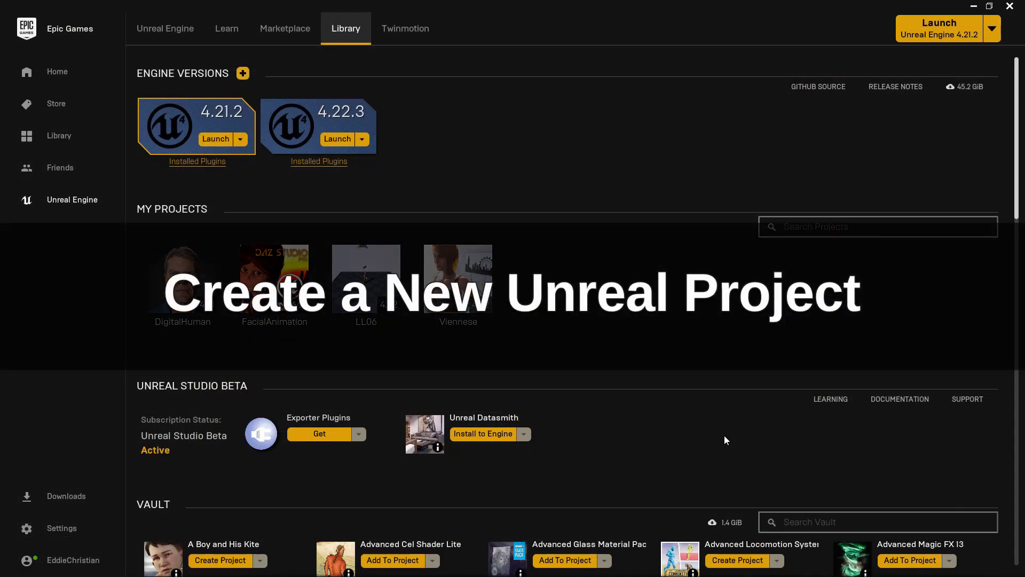
pyautogui.click(994, 30)
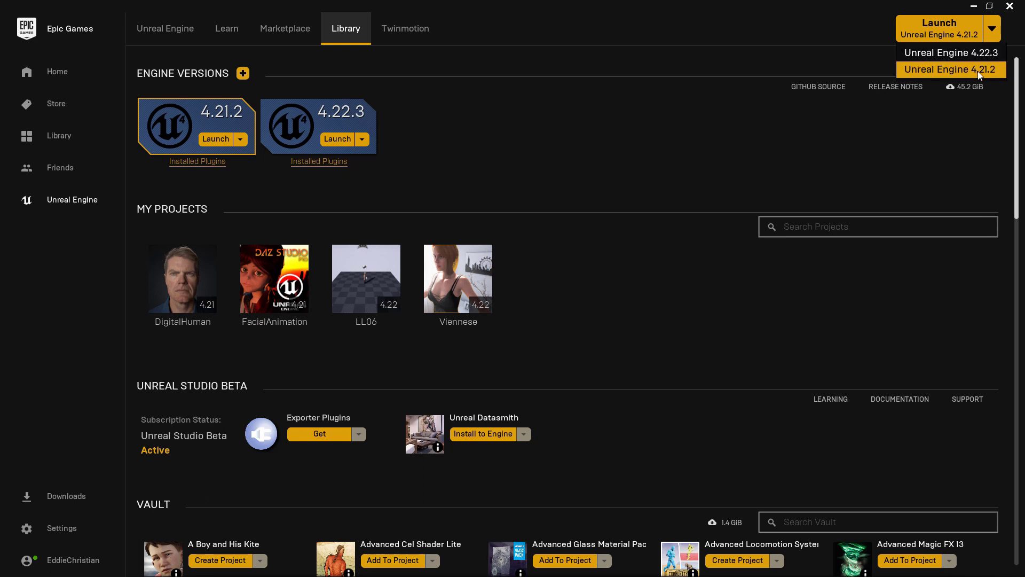
pyautogui.click(336, 138)
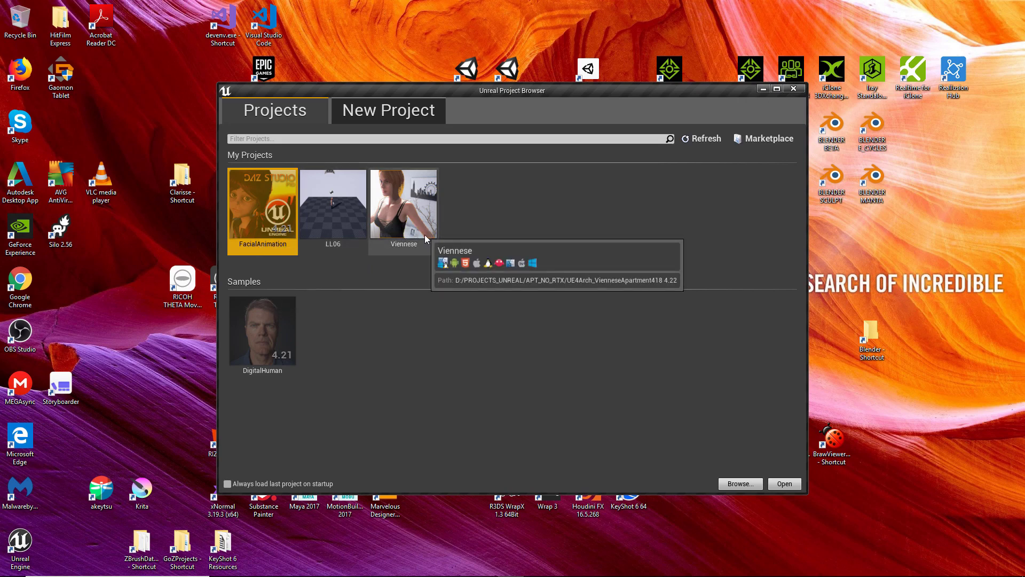
# Step: Choose the Blueprint Third Person template for a new project
pyautogui.click(373, 111)
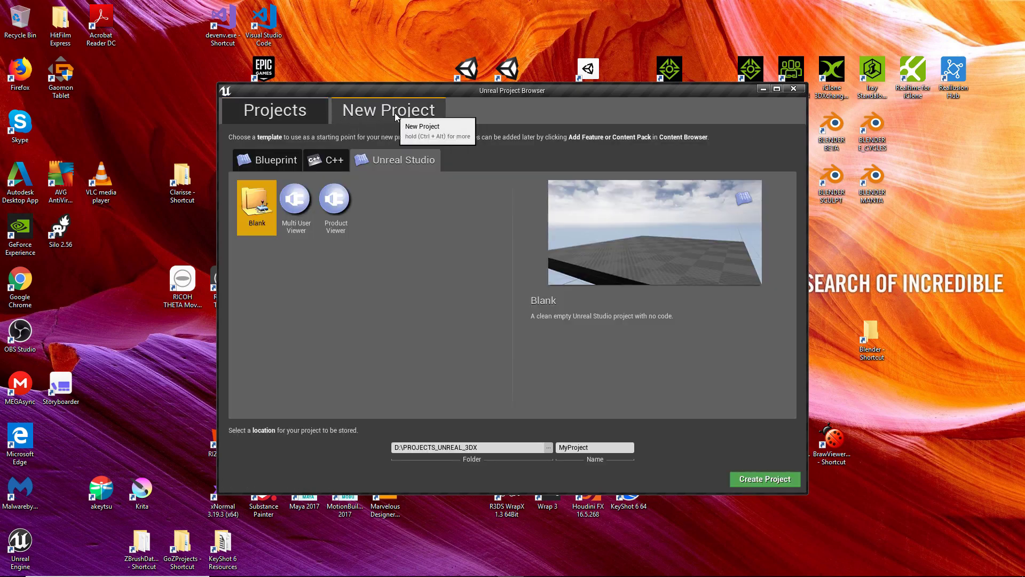
pyautogui.click(261, 161)
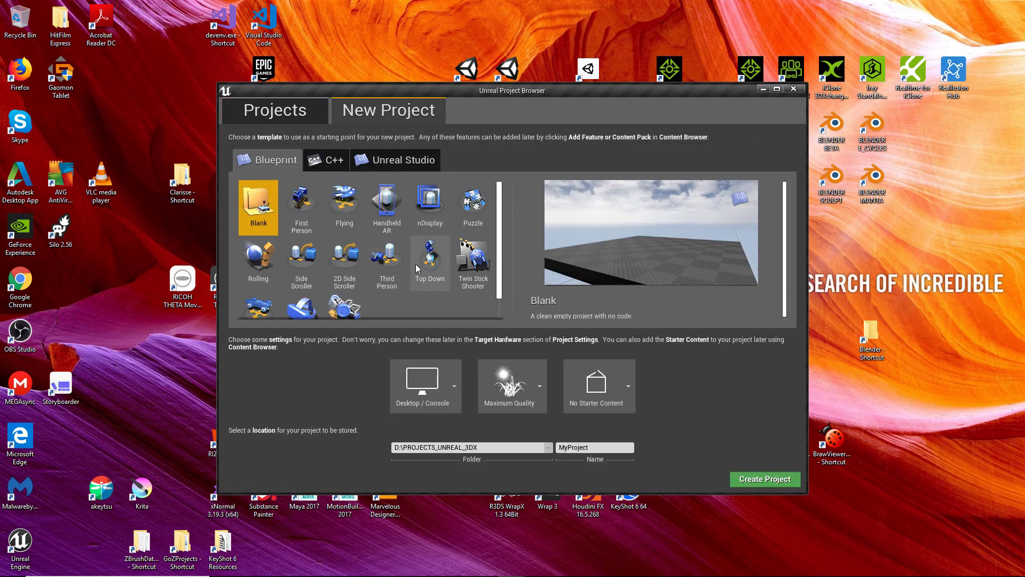
pyautogui.click(394, 260)
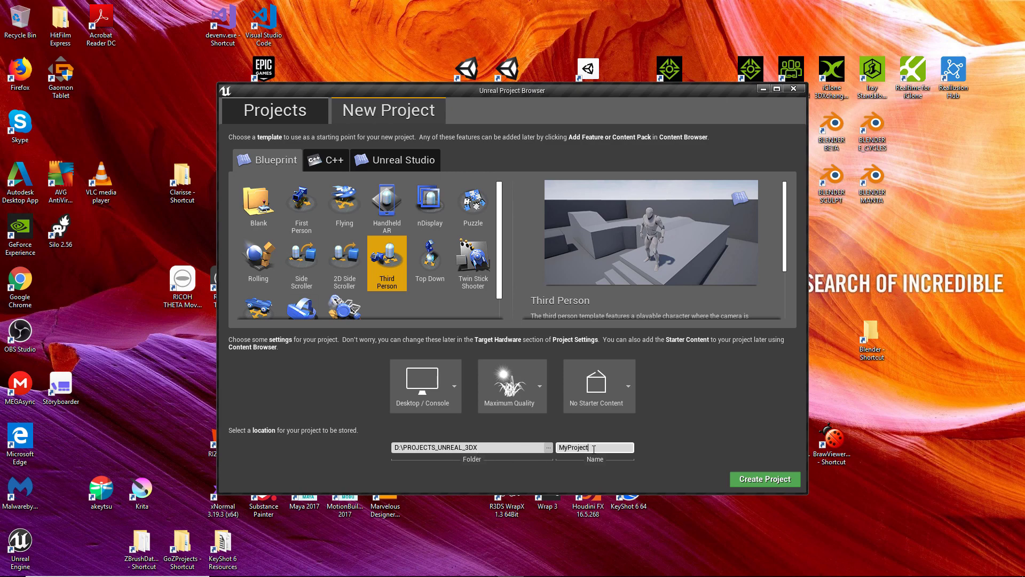
# Step: Name the project UE4_3DX_01 and create it
pyautogui.doubleClick(591, 447)
pyautogui.write('U')
pyautogui.write('E4_3DX_01')
pyautogui.click(752, 481)
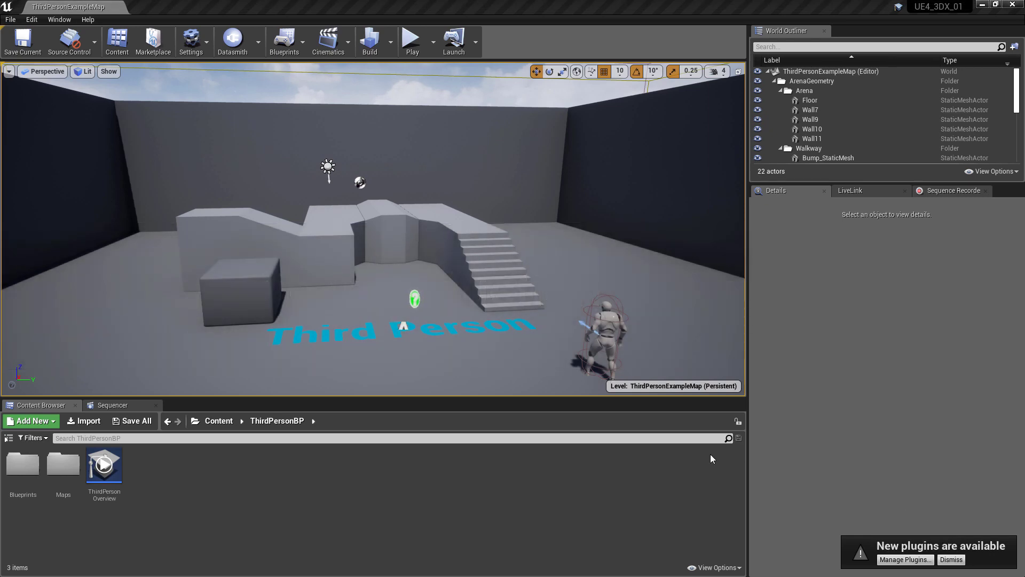
# Step: Show the Content Browser folder tree and select ThirdPersonCharacter in the viewport to view its Details
pyautogui.click(8, 439)
pyautogui.click(7, 439)
pyautogui.click(8, 439)
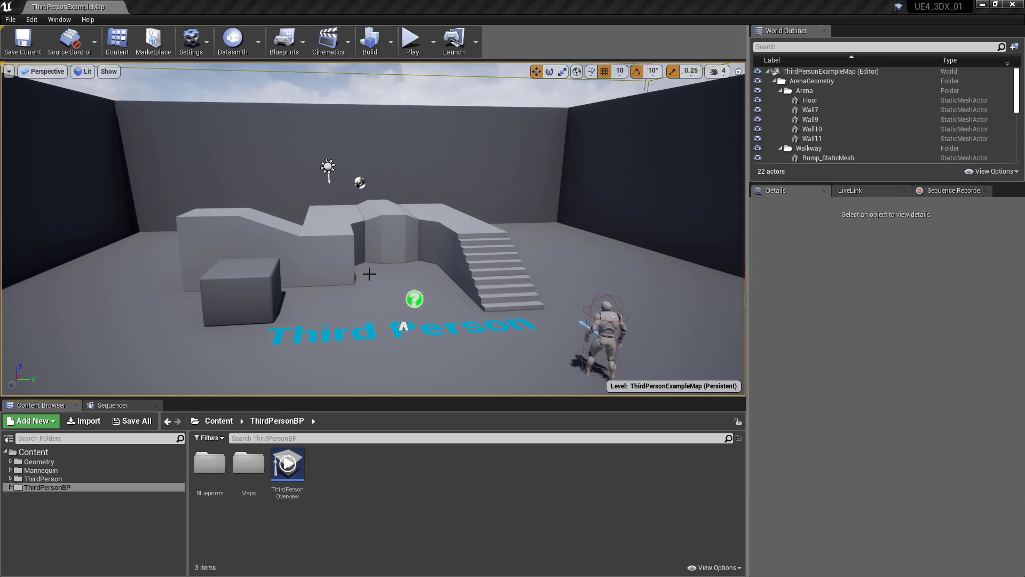
pyautogui.click(615, 324)
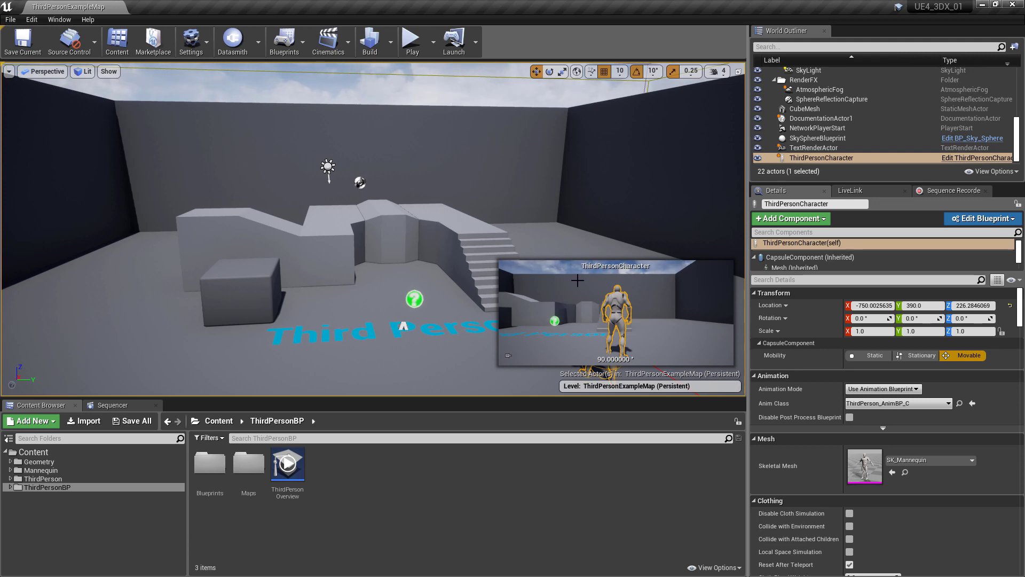
pyautogui.click(412, 46)
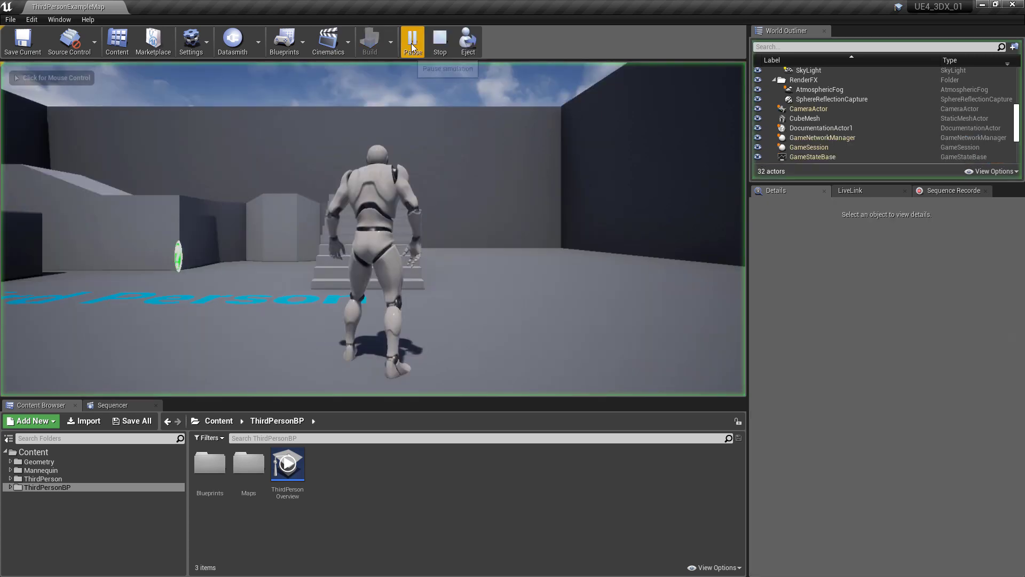
pyautogui.click(480, 217)
pyautogui.press('w')
pyautogui.press('w')
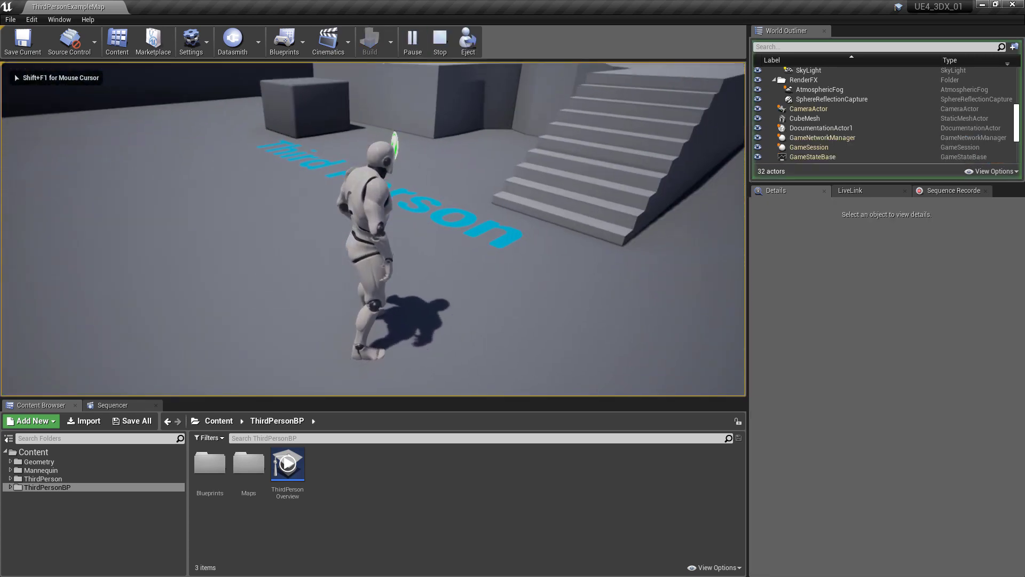
pyautogui.press('w')
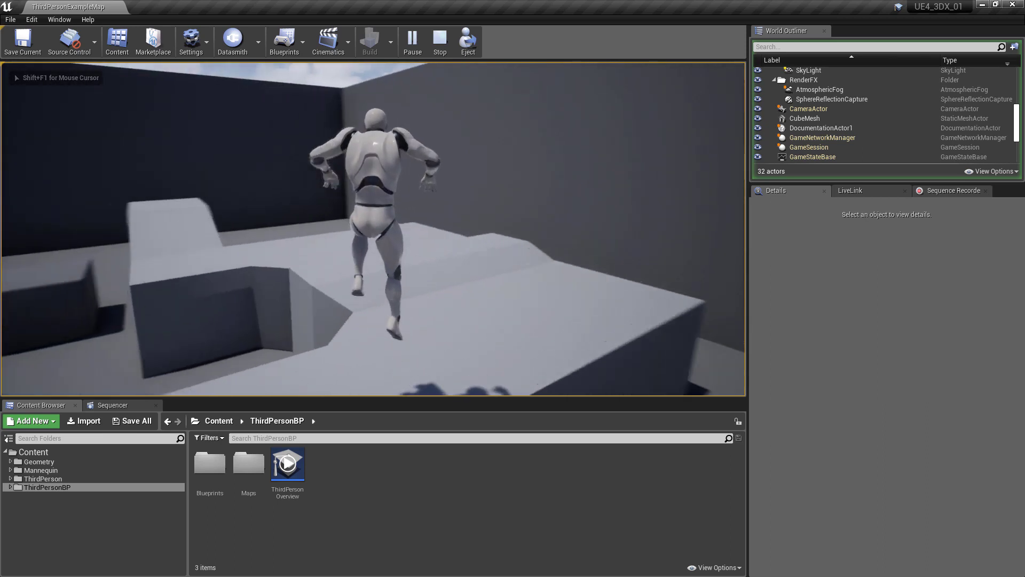
pyautogui.press('w')
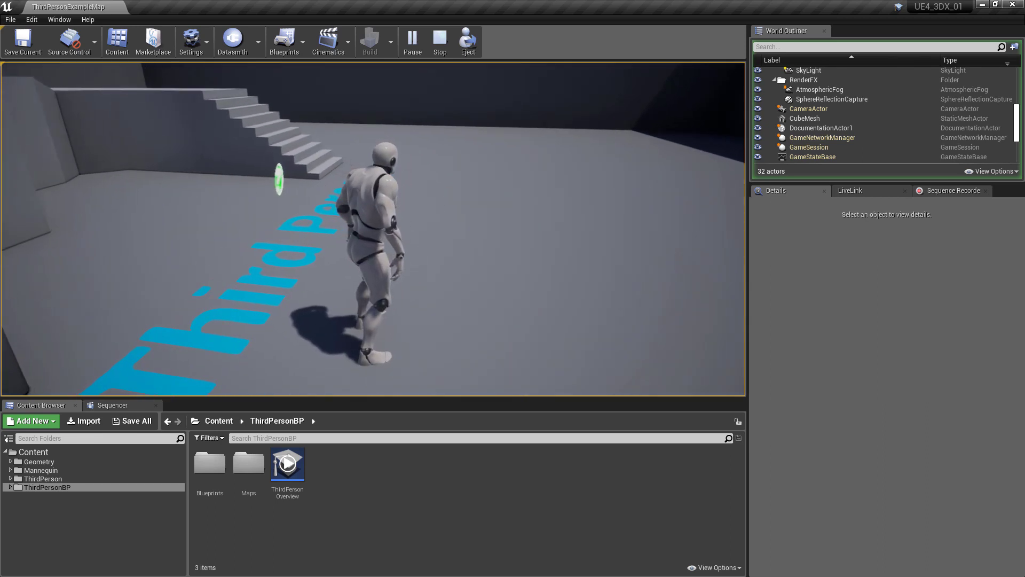
pyautogui.press('Escape')
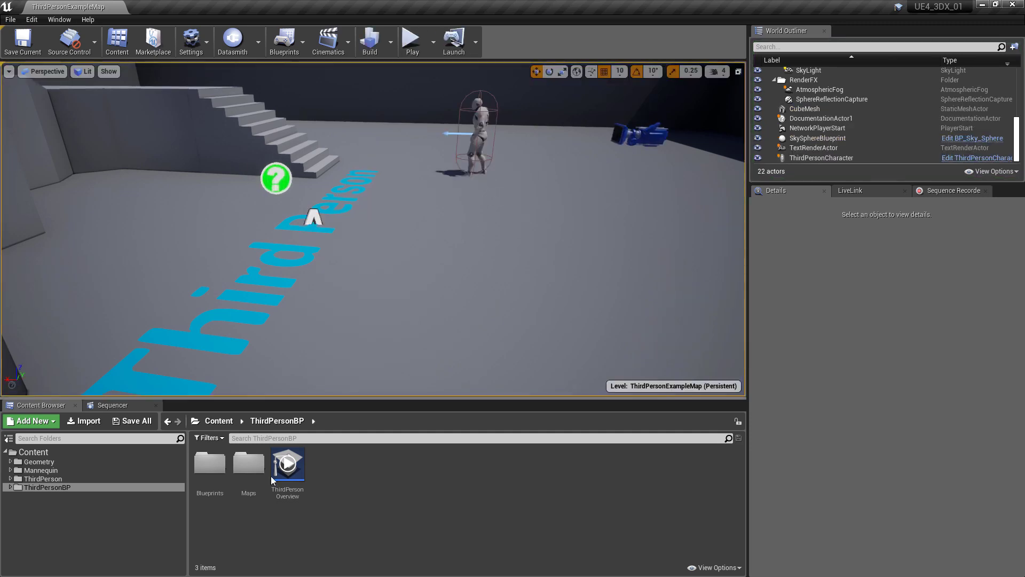
# Step: Open Mannequin > Character > Mesh and choose Asset Actions > Export on SK_Mannequin
pyautogui.click(10, 470)
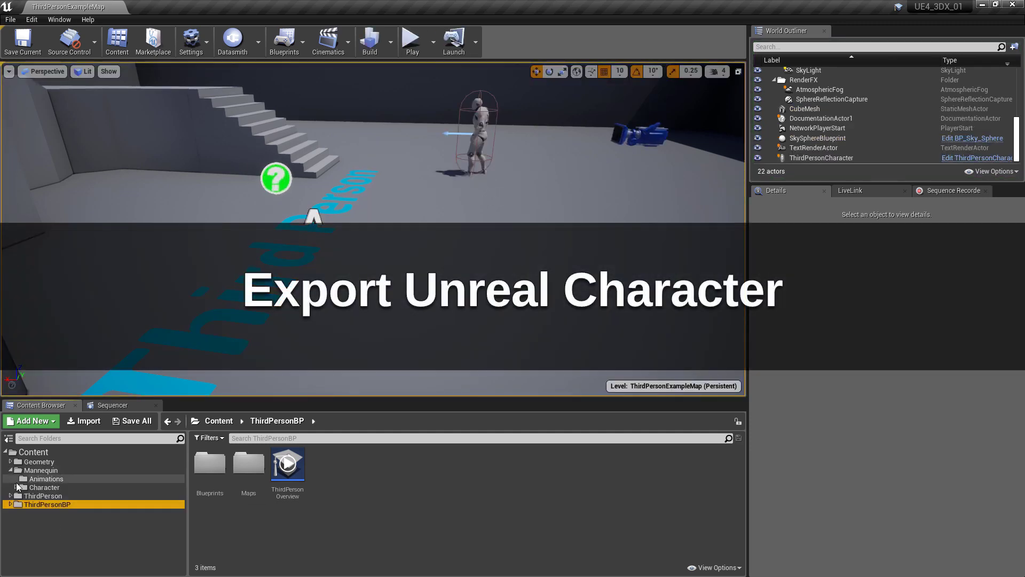
pyautogui.click(34, 486)
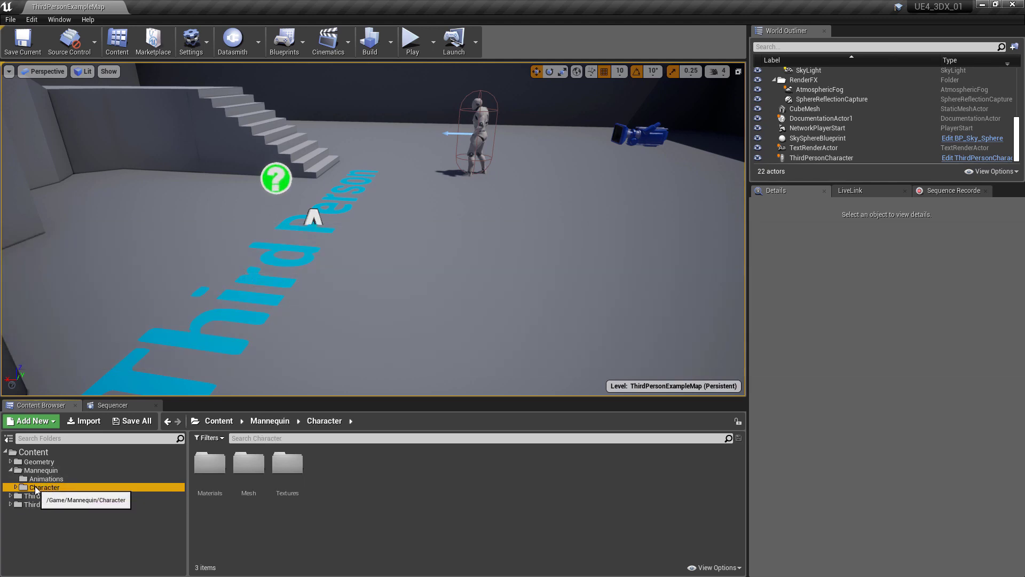
pyautogui.doubleClick(248, 462)
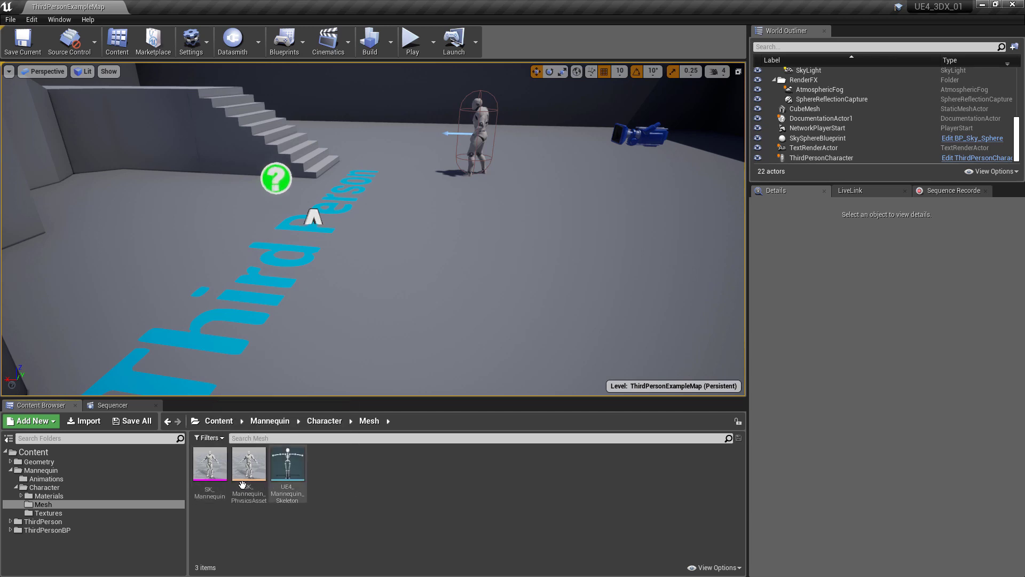
pyautogui.moveTo(208, 467)
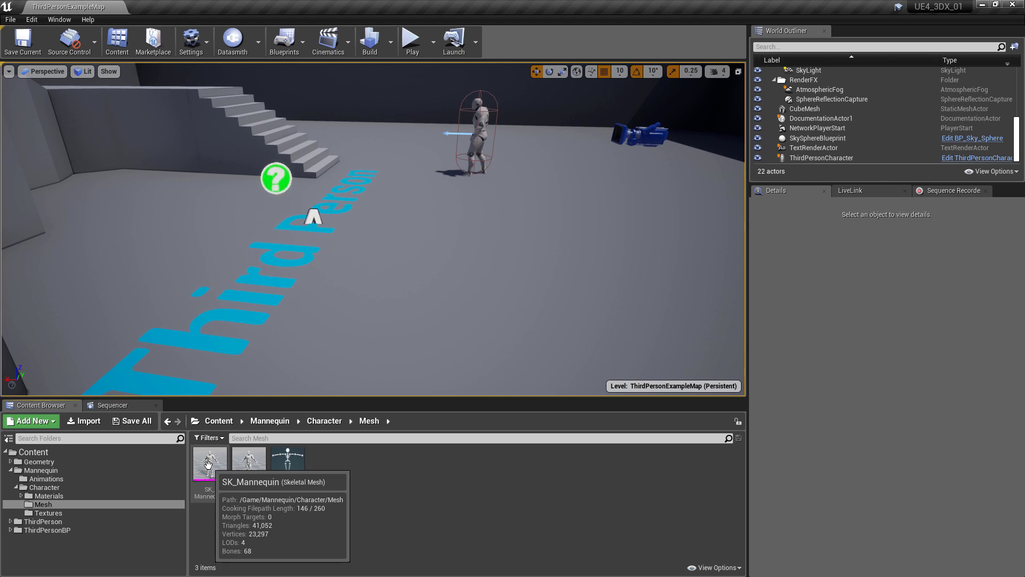
pyautogui.rightClick(208, 464)
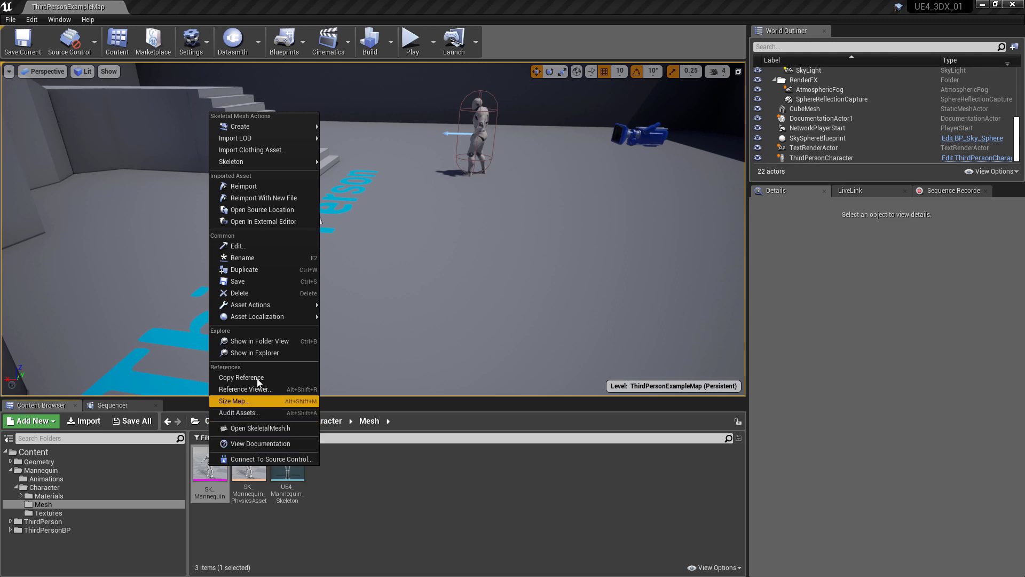
pyautogui.moveTo(280, 306)
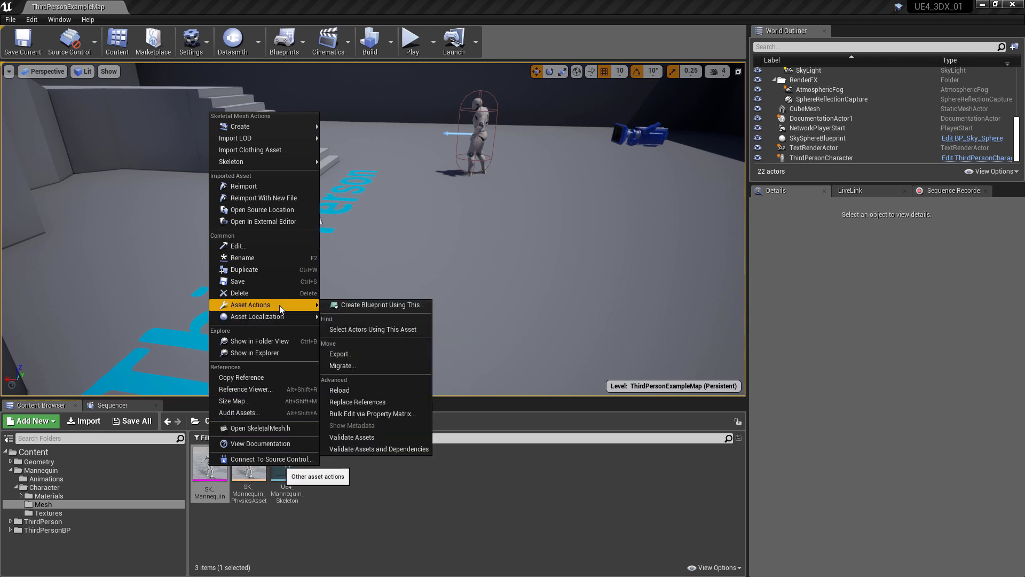
pyautogui.click(347, 353)
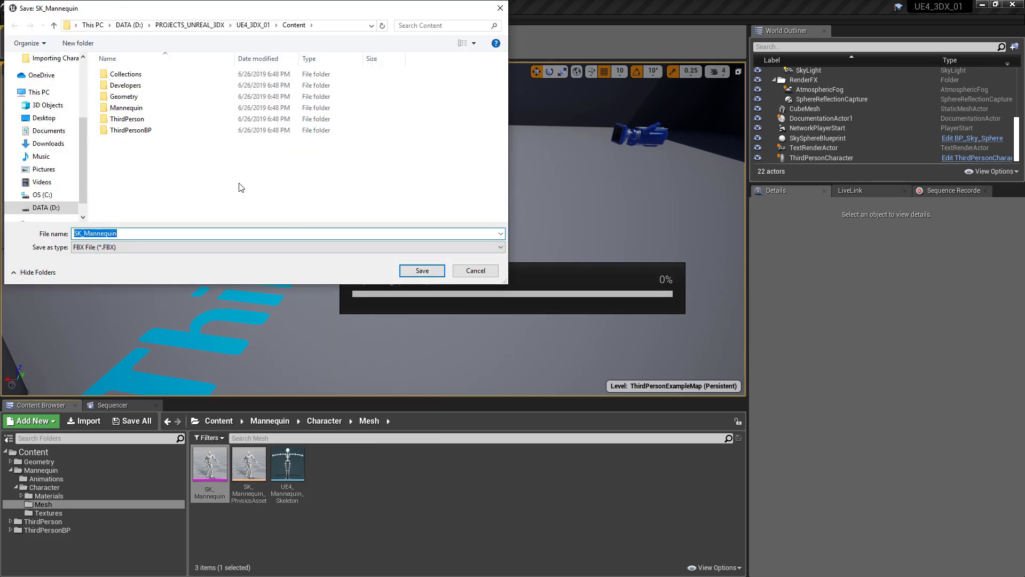
# Step: Save SK_Mannequin.FBX to D:\PROJECTS_UNREAL_3DX\FBX with Level Of Detail and Collision unchecked
pyautogui.click(129, 25)
pyautogui.scroll(-3, 154, 181)
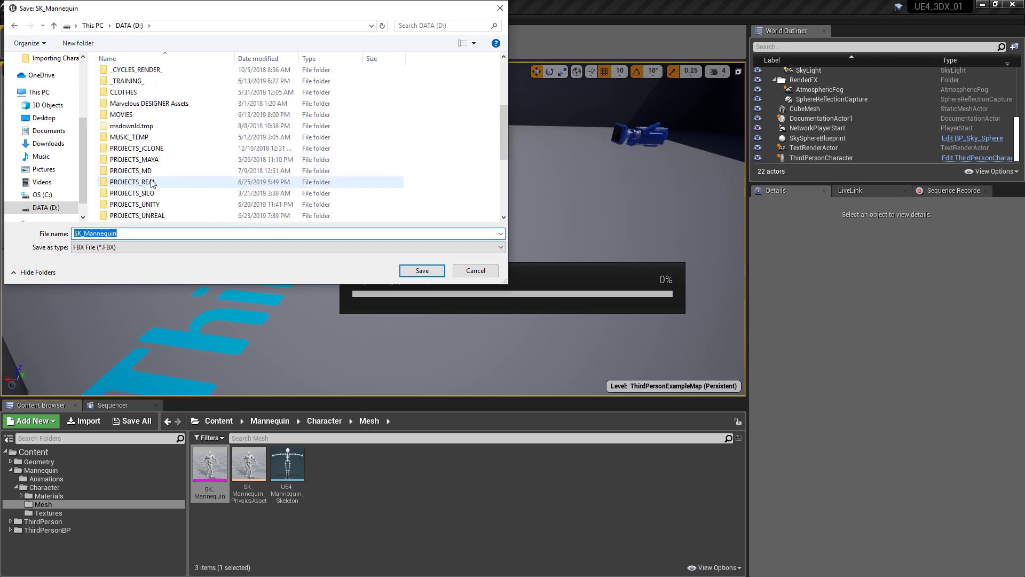
pyautogui.doubleClick(154, 195)
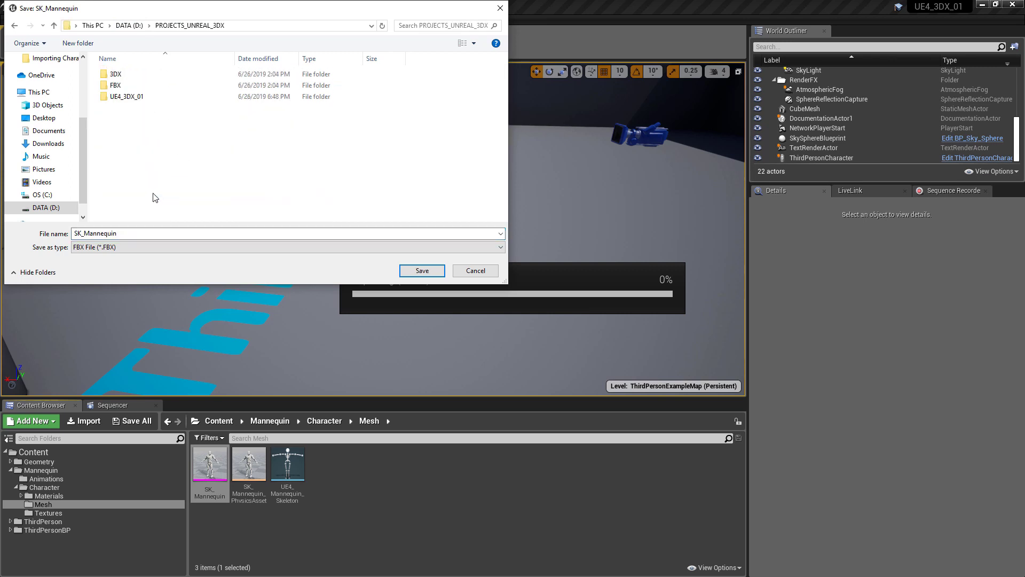
pyautogui.doubleClick(115, 87)
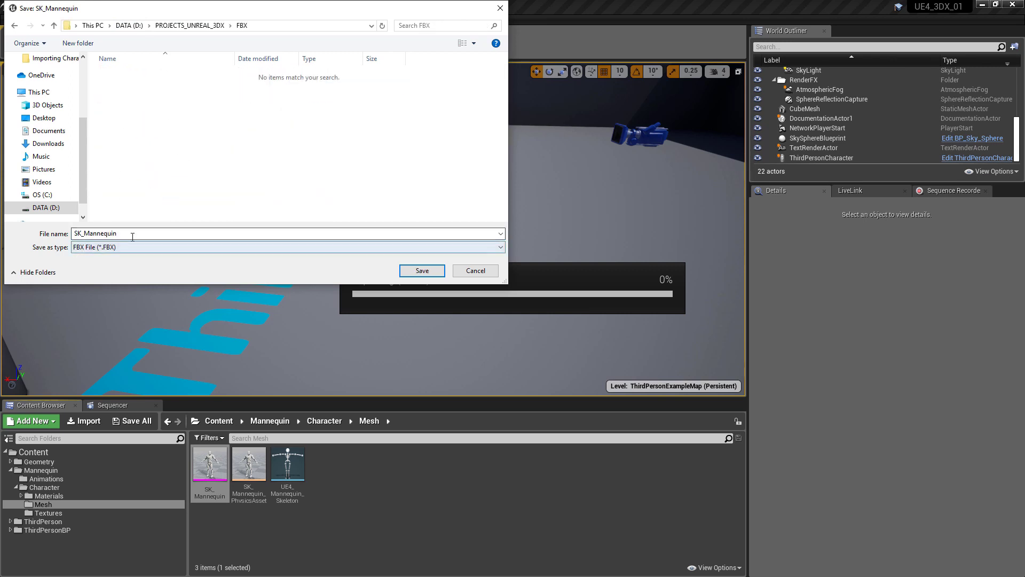
pyautogui.click(422, 270)
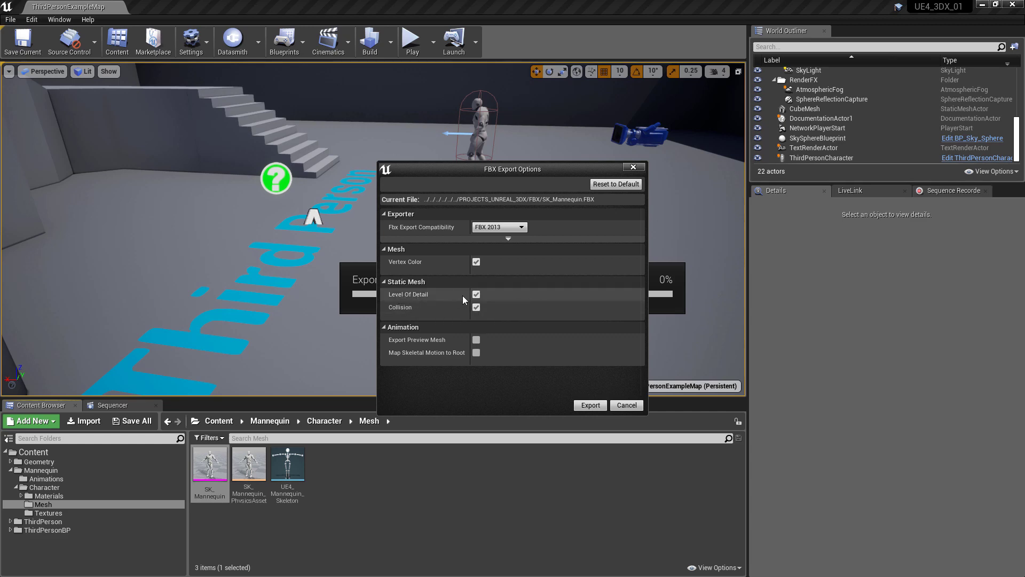
pyautogui.click(477, 294)
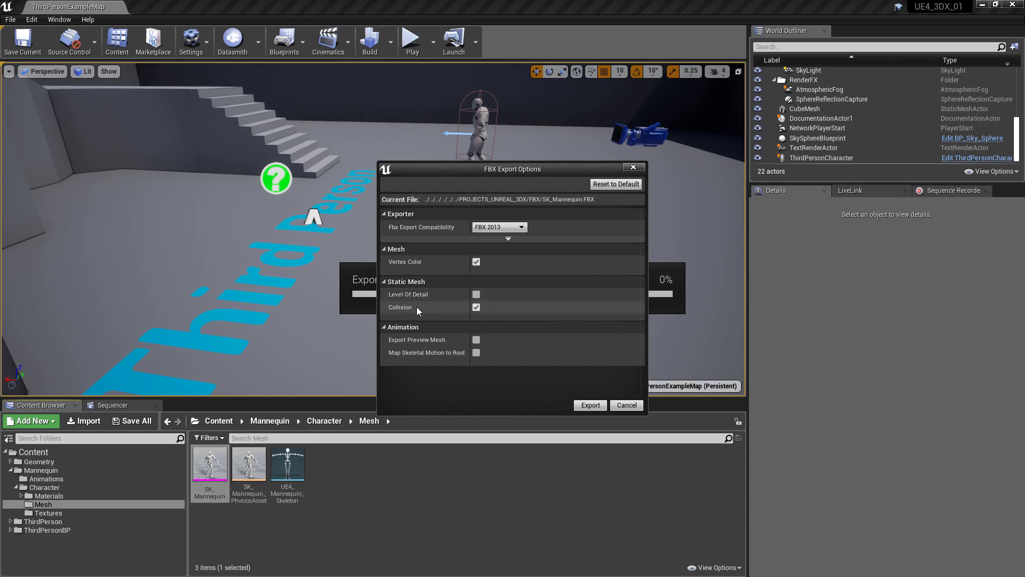
pyautogui.click(476, 308)
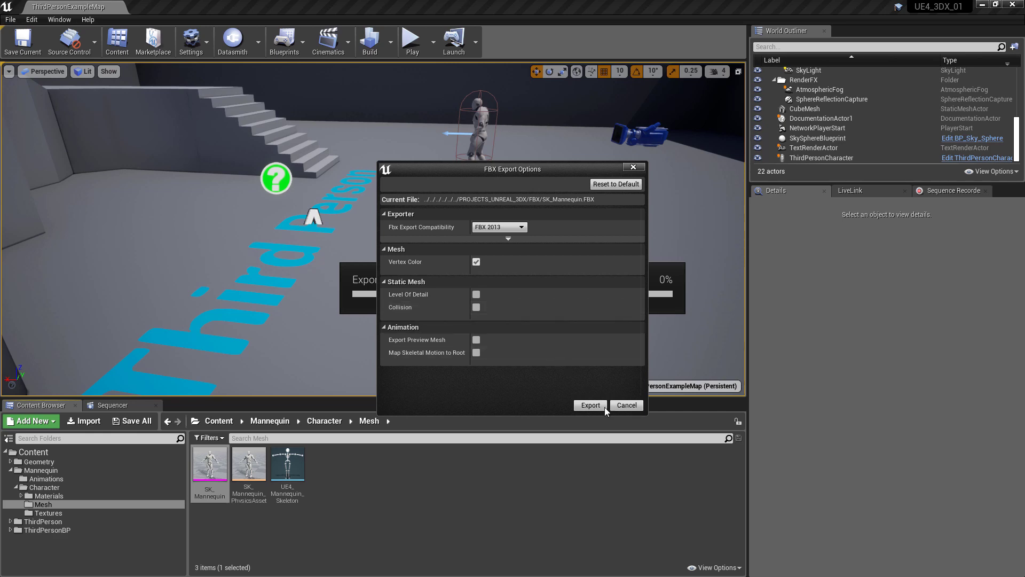